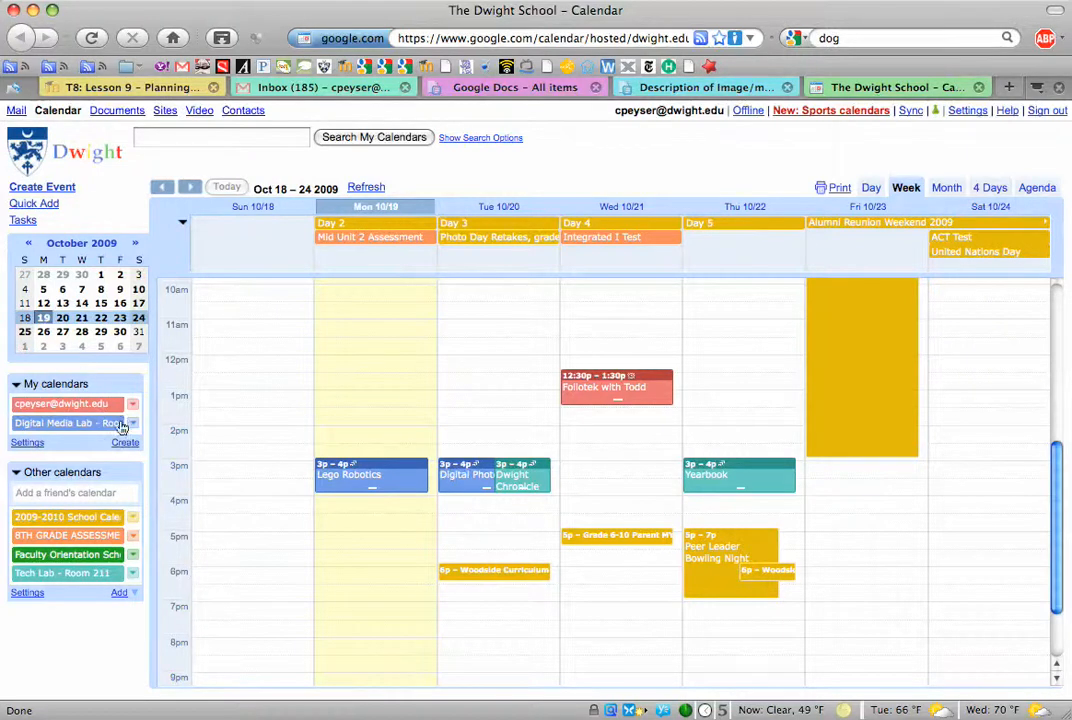
Start a new calendar named "Presentation Project Timeline" with the description "Schedule for finishing stages of presentation project".
click(126, 444)
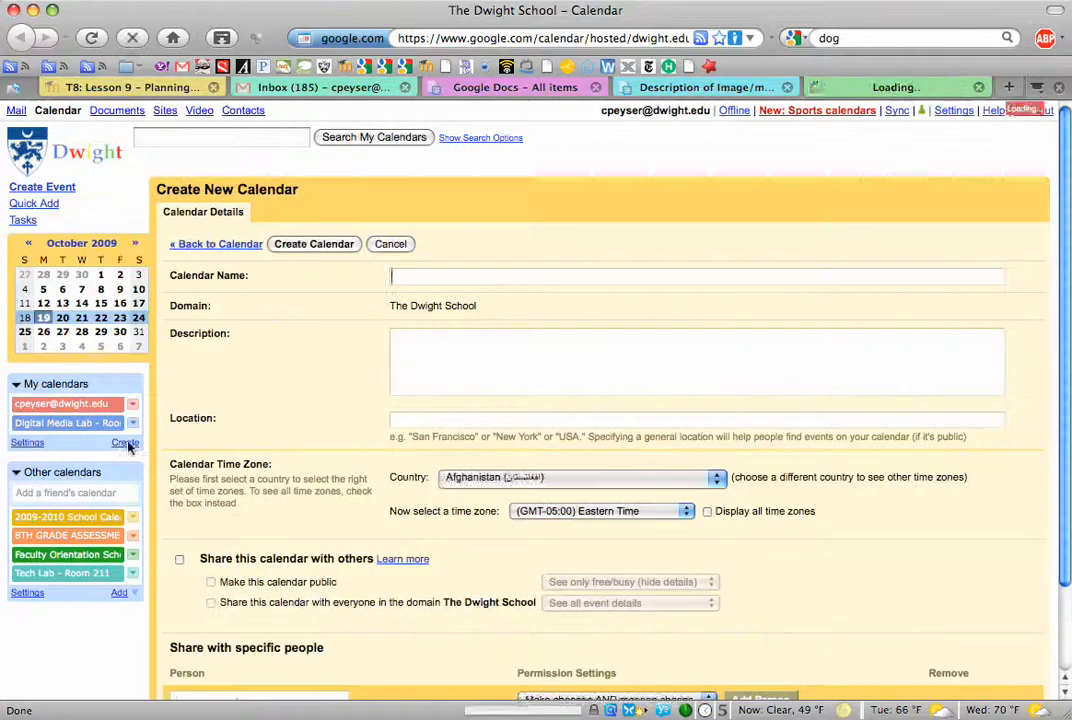
click(449, 274)
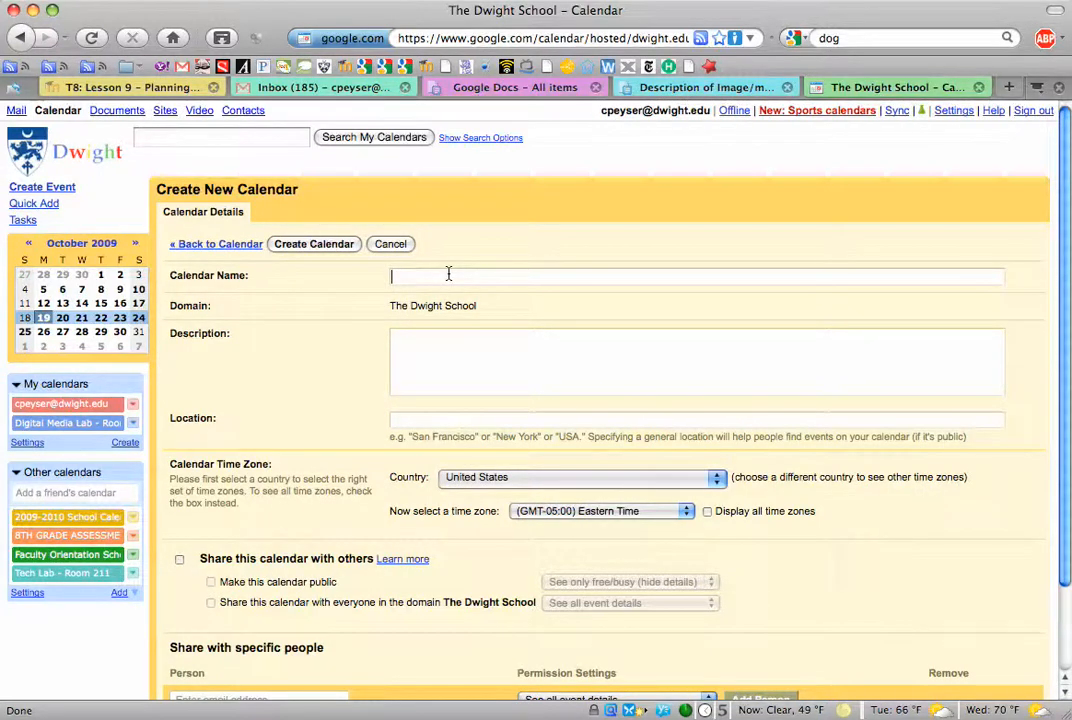
text(Presenttation Project Timeline)
click(445, 337)
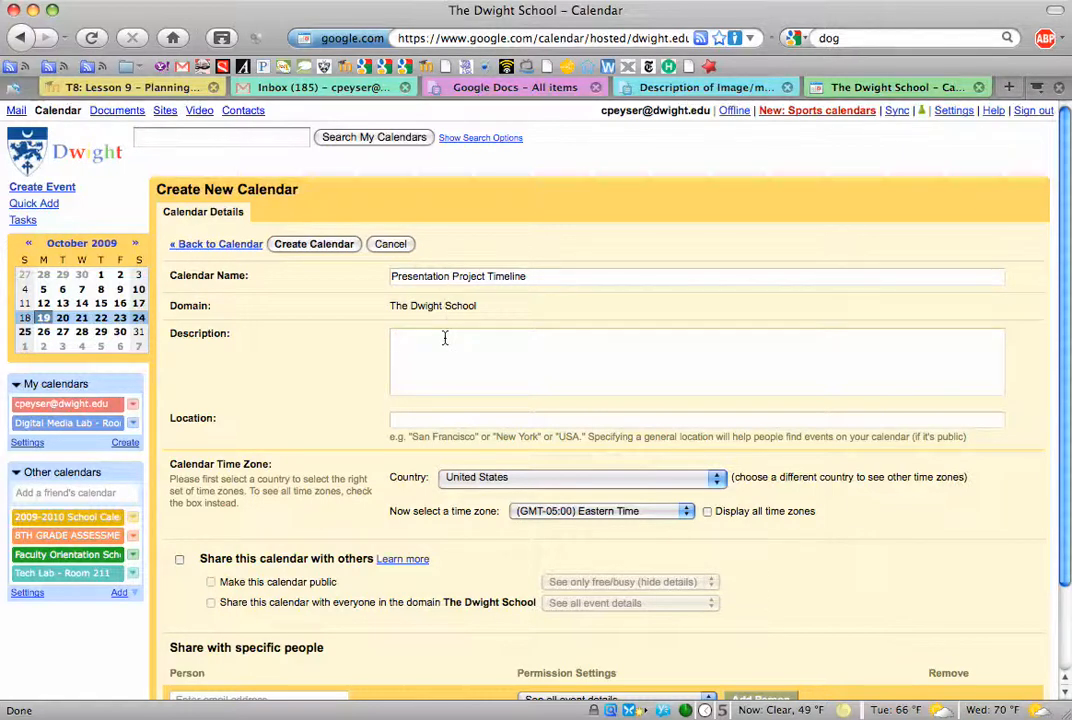
text(Schedule for finishing stages of presentation prjo)
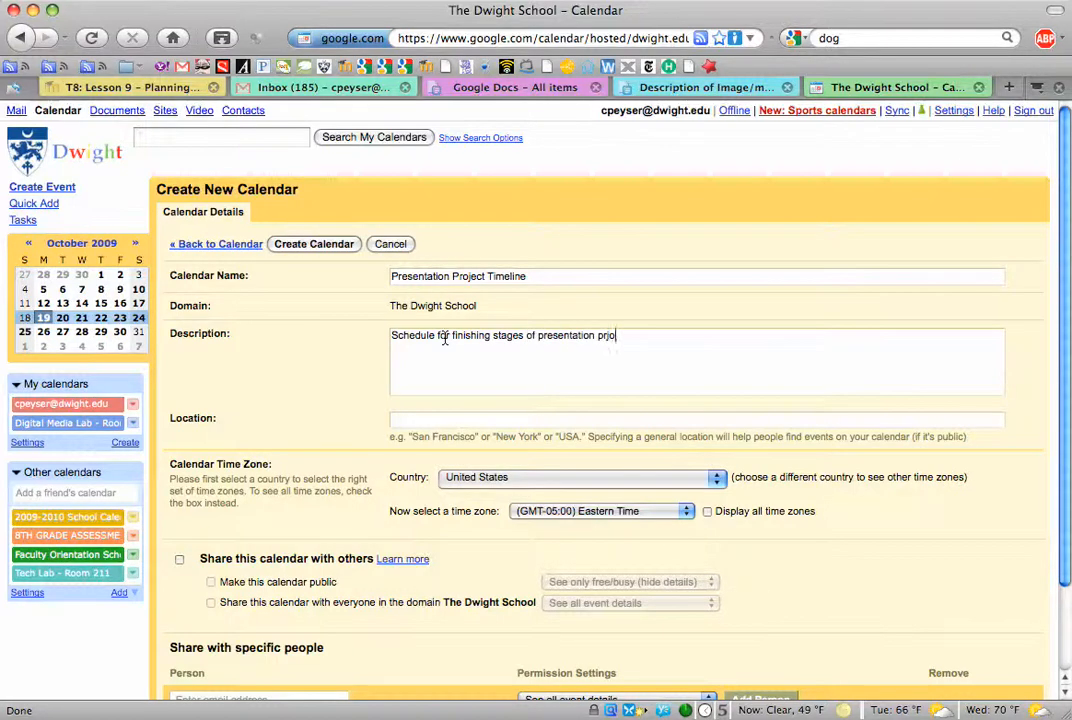
text(oject)
Add the first suggested contact to the people the new calendar is shared with, allowed to see all event details.
scroll(483, 467, down, 2)
scroll(483, 467, down, 3)
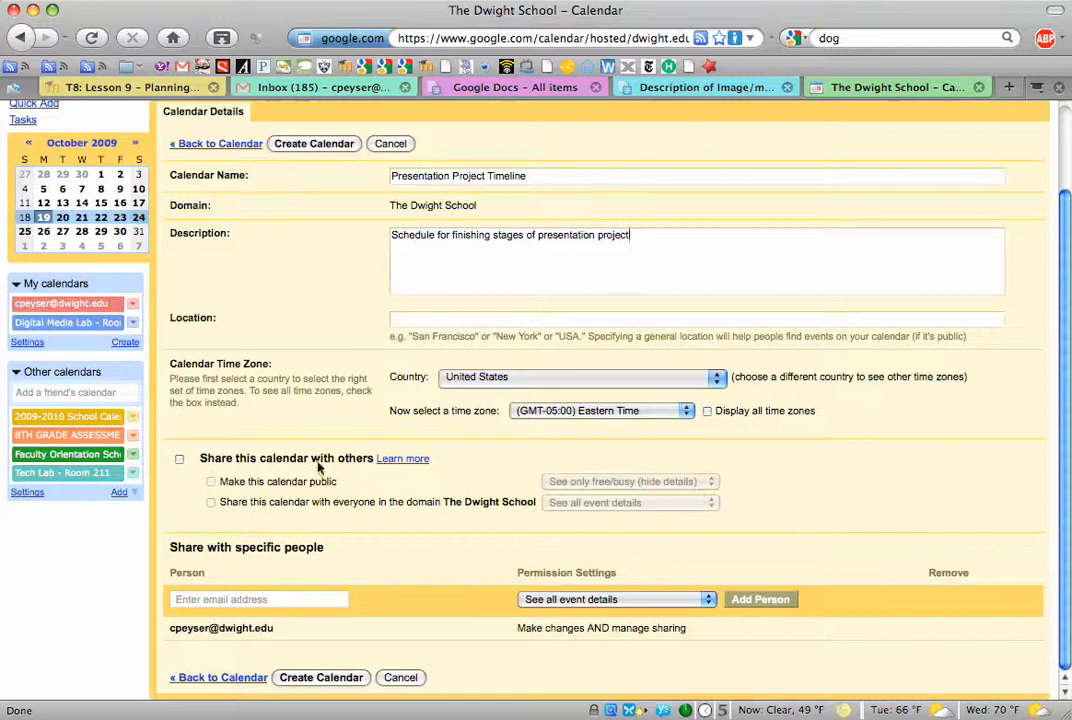
click(179, 458)
click(211, 502)
click(243, 602)
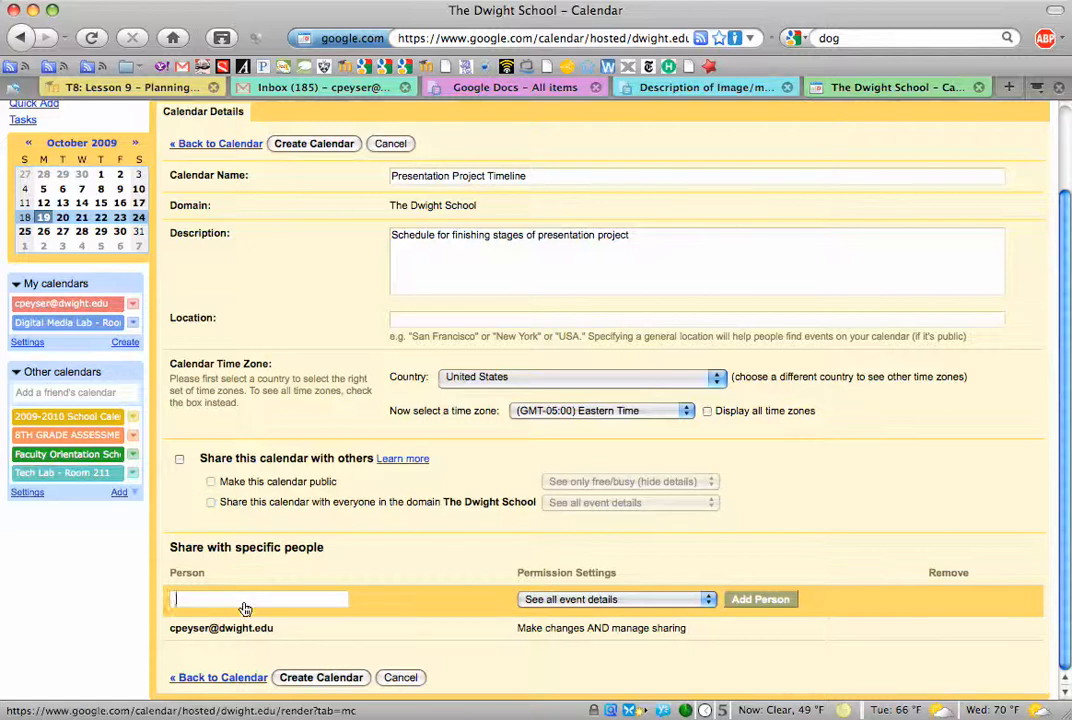
text(sasha)
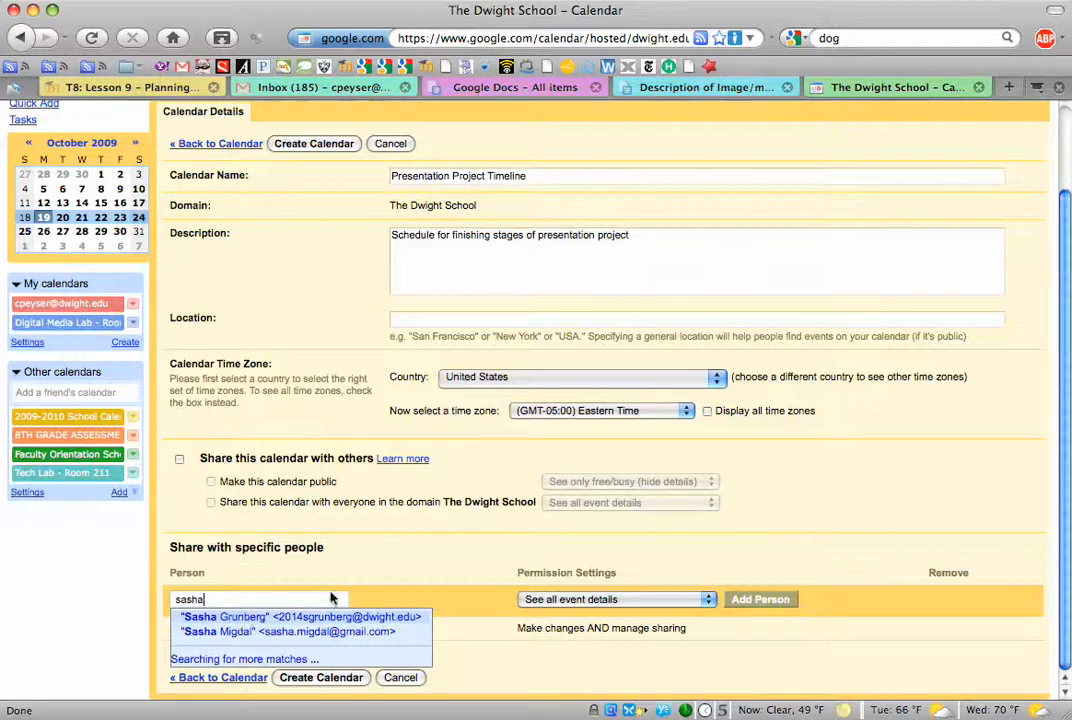
key(Return)
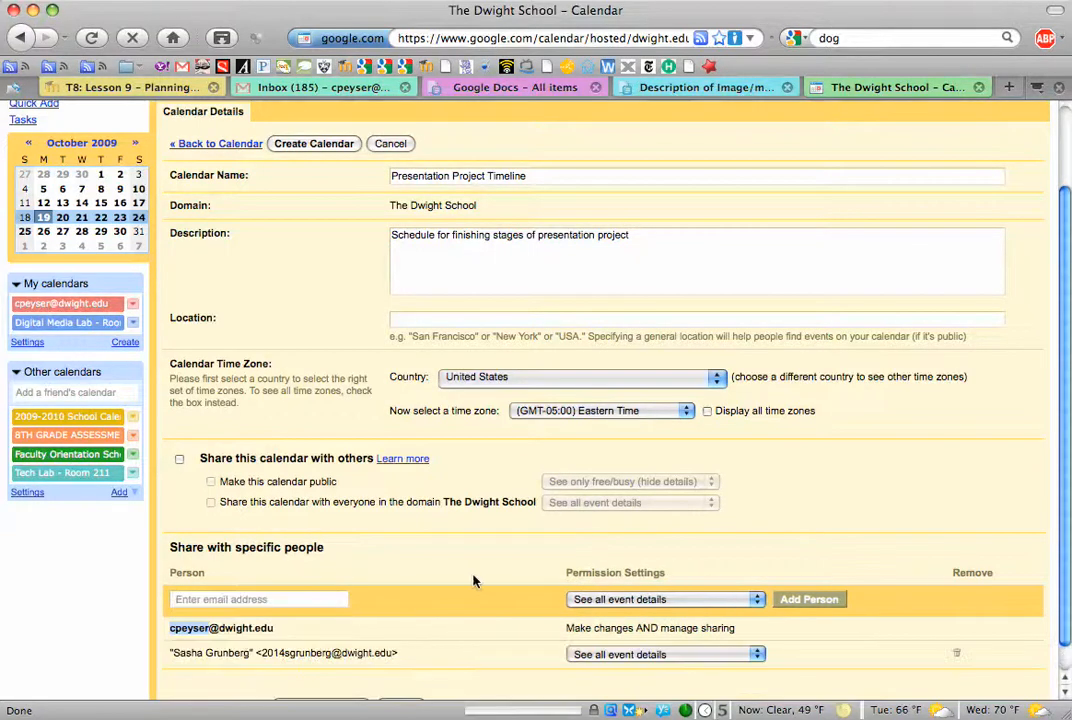
Try to share the new calendar with the owner's own account as a second person.
click(260, 598)
click(829, 599)
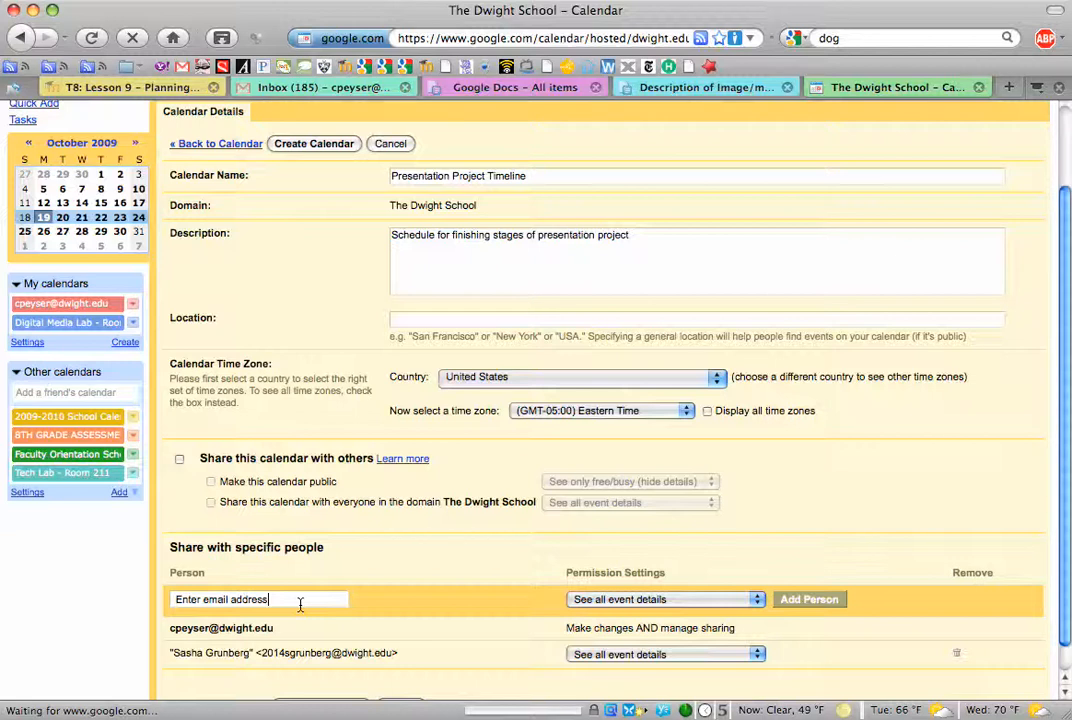
text(cpeyse)
key(BackSpace)
key(BackSpace)
key(BackSpace)
key(BackSpace)
key(BackSpace)
key(BackSpace)
key(BackSpace)
key(BackSpace)
key(BackSpace)
key(BackSpace)
key(BackSpace)
key(BackSpace)
key(BackSpace)
key(BackSpace)
key(BackSpace)
key(BackSpace)
key(BackSpace)
key(BackSpace)
key(BackSpace)
key(BackSpace)
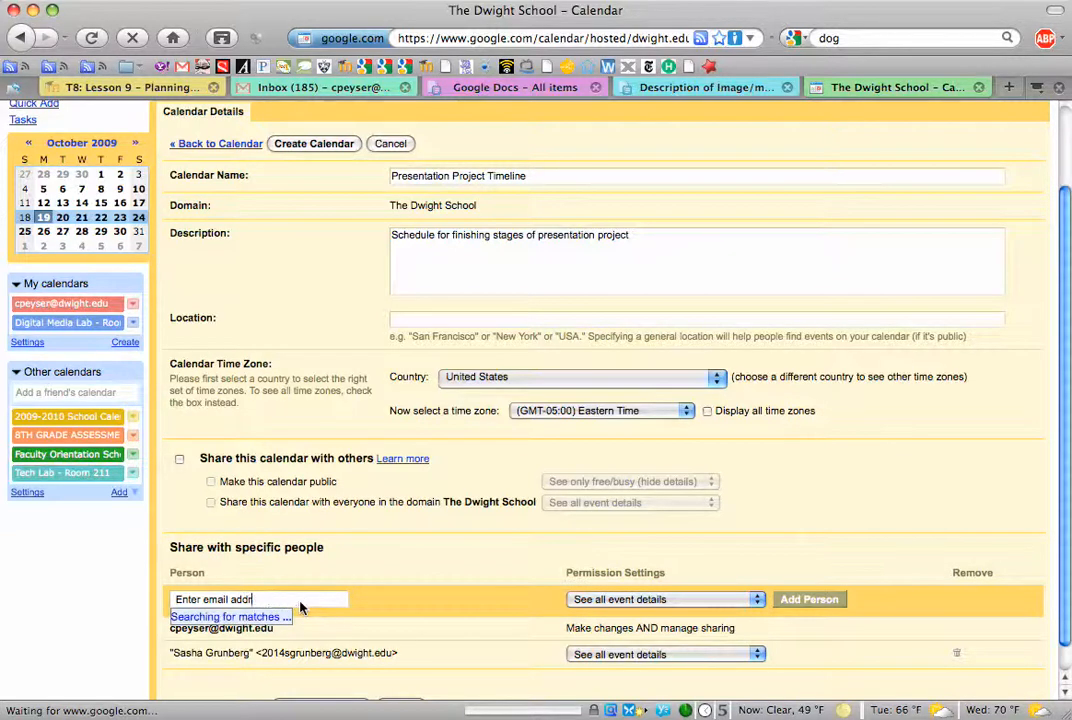
text(cpeyser)
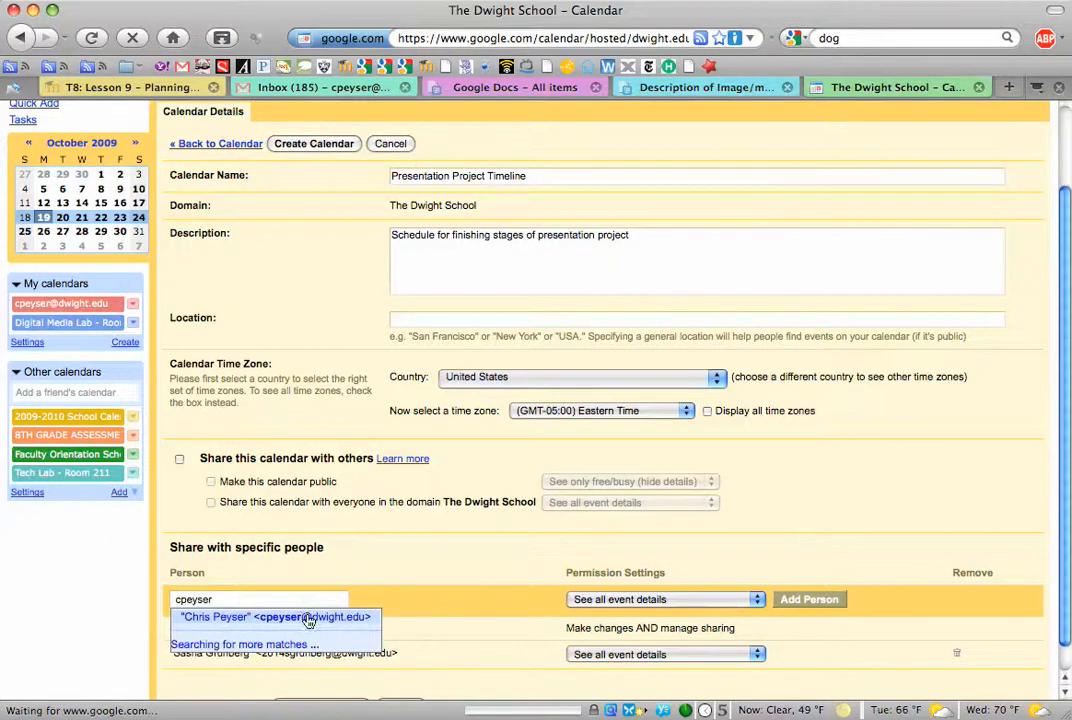
click(308, 618)
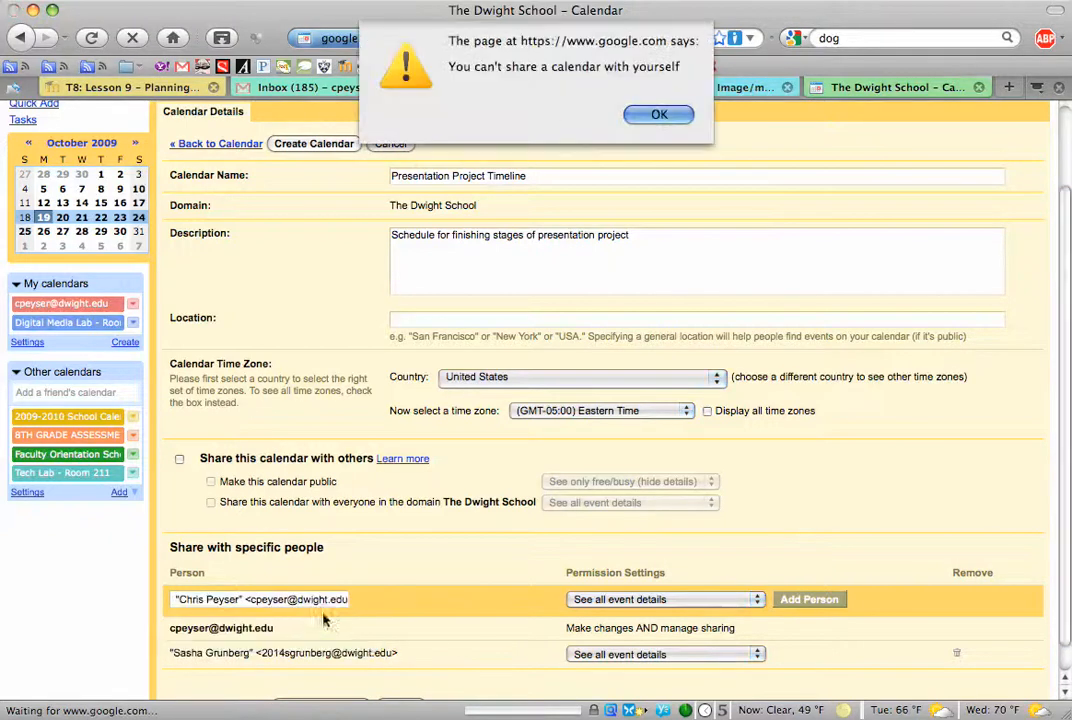
click(658, 117)
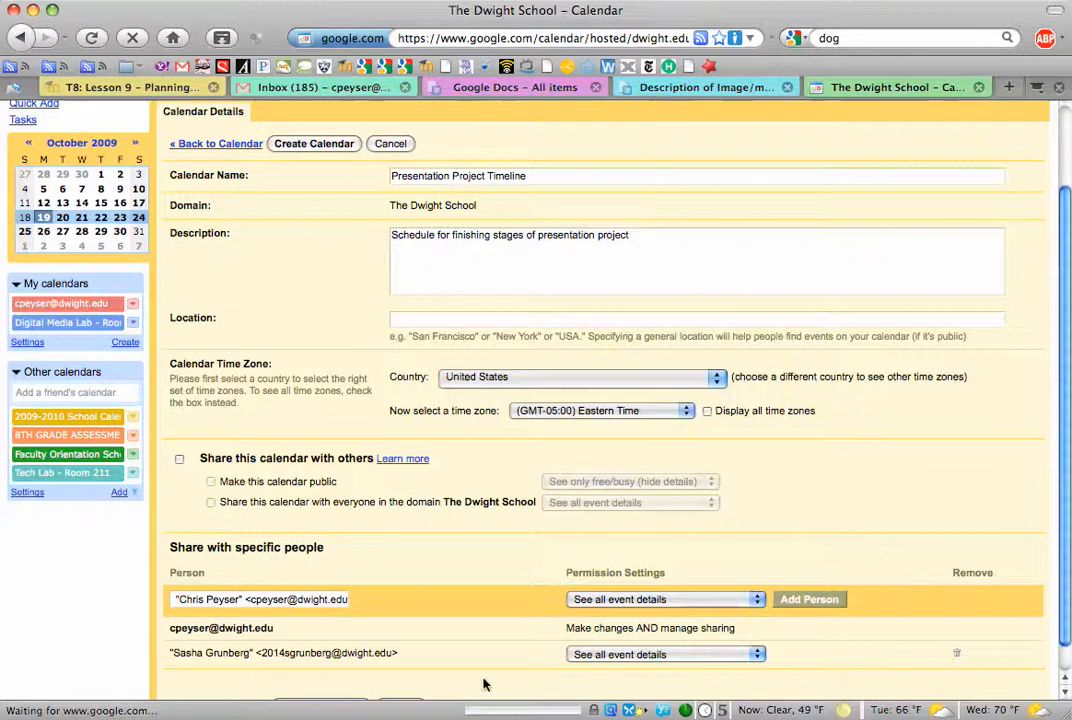
Review the permission choices for the added contact, and remove that contact from the sharing list.
scroll(487, 647, down, 2)
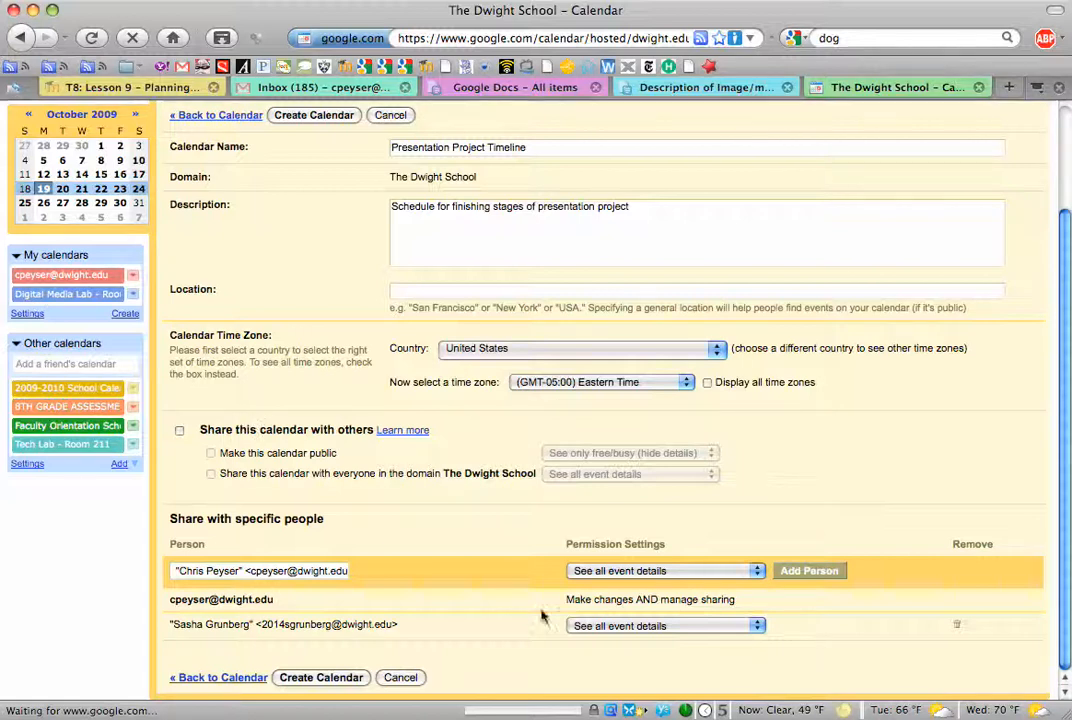
click(754, 626)
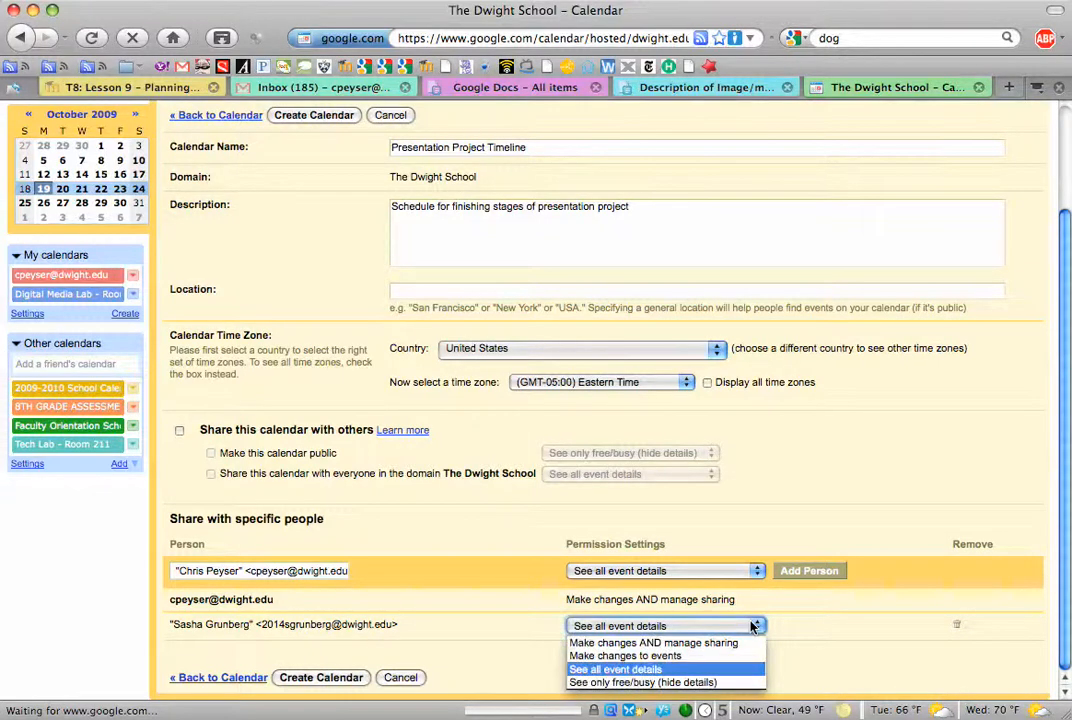
click(797, 634)
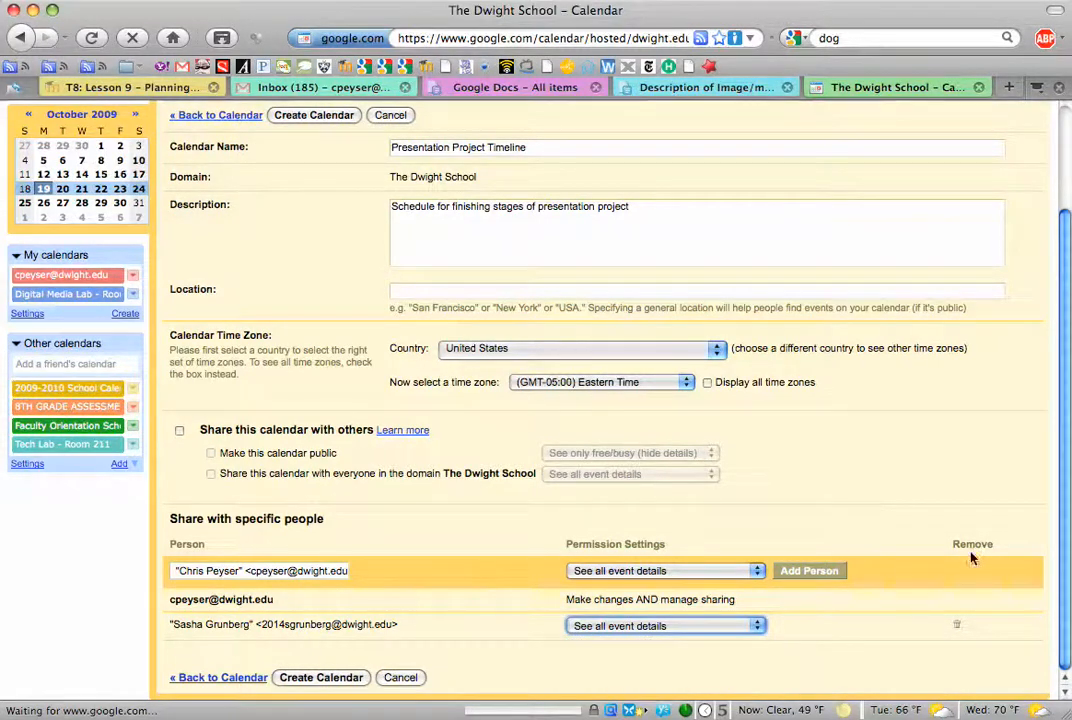
click(959, 622)
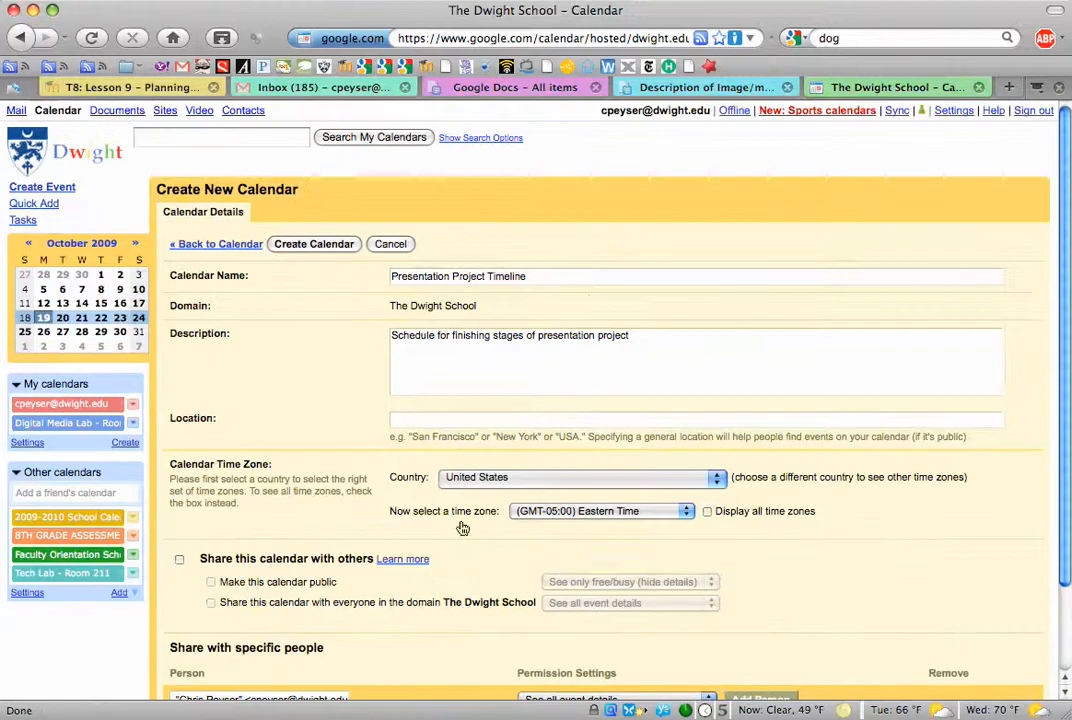
Try to create the calendar with the owner's own address still entered as a person to share with.
scroll(634, 582, down, 3)
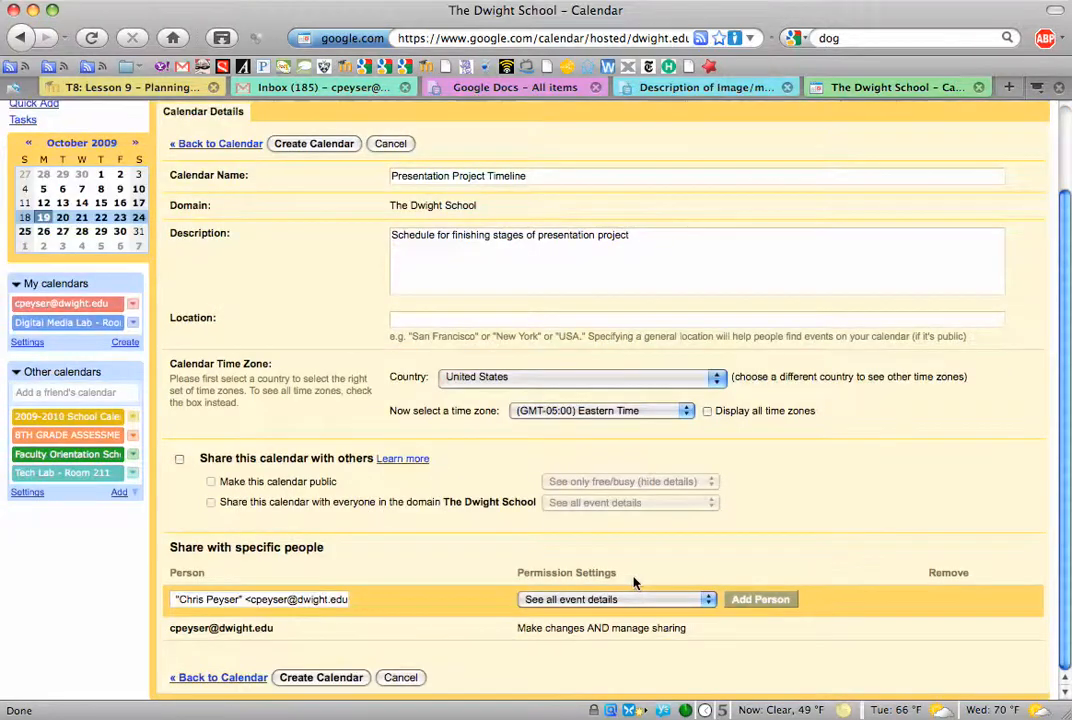
click(318, 678)
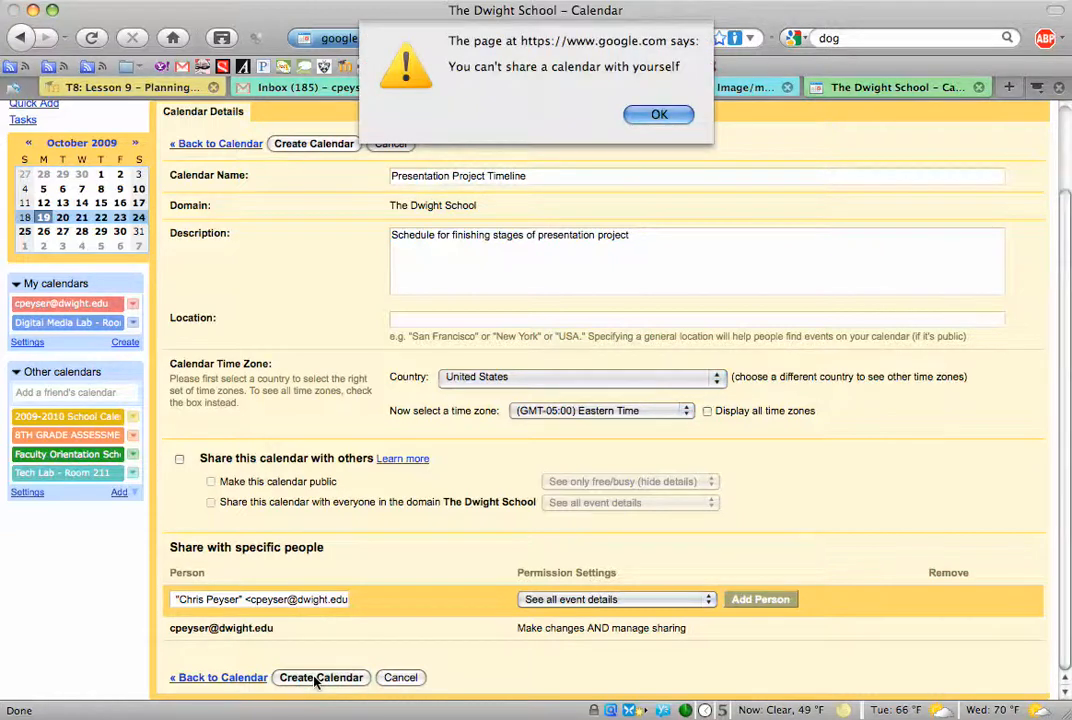
click(662, 113)
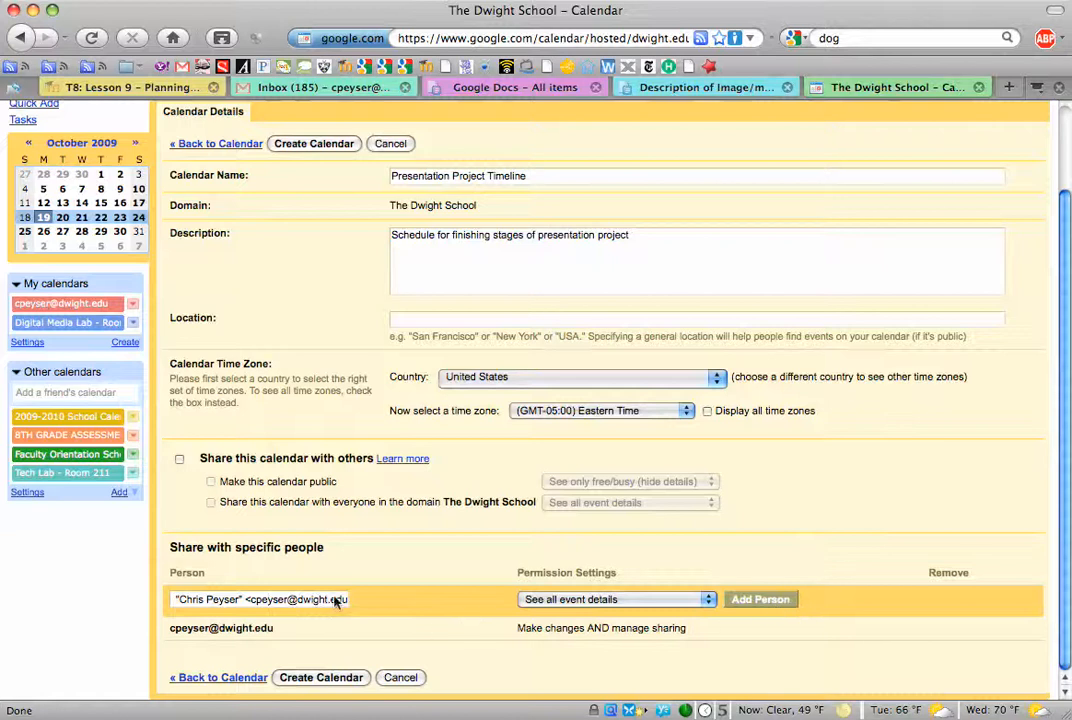
Clear the person's address from the sharing entry and create the calendar.
double_click(278, 598)
triple_click(278, 598)
key(BackSpace)
click(392, 628)
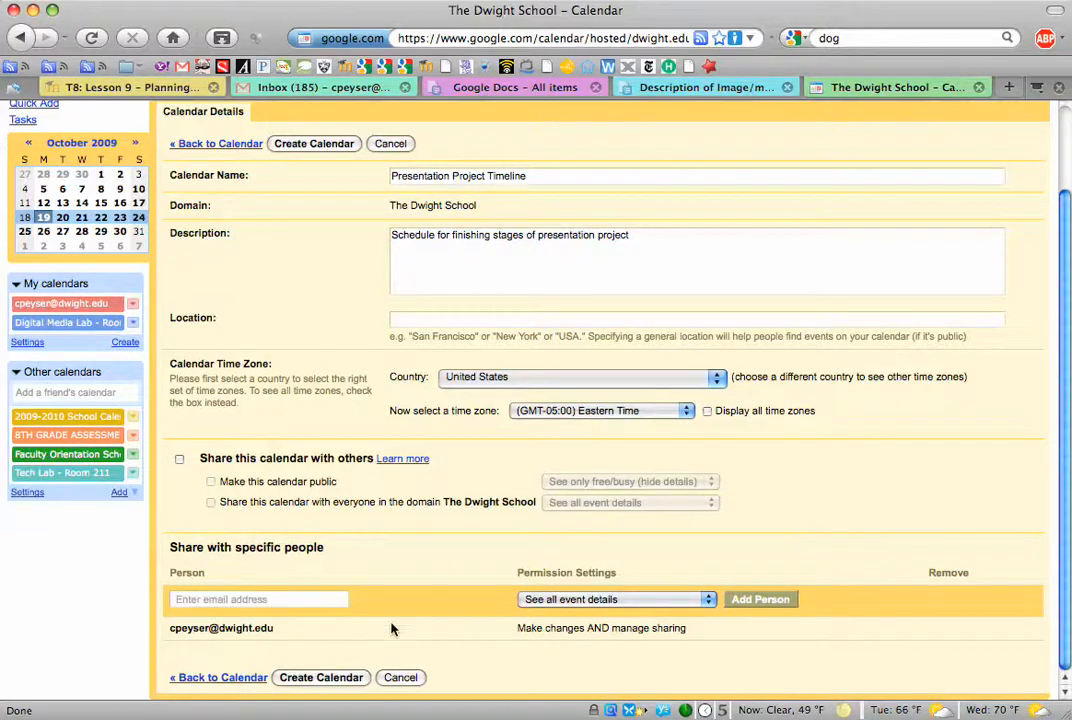
click(324, 680)
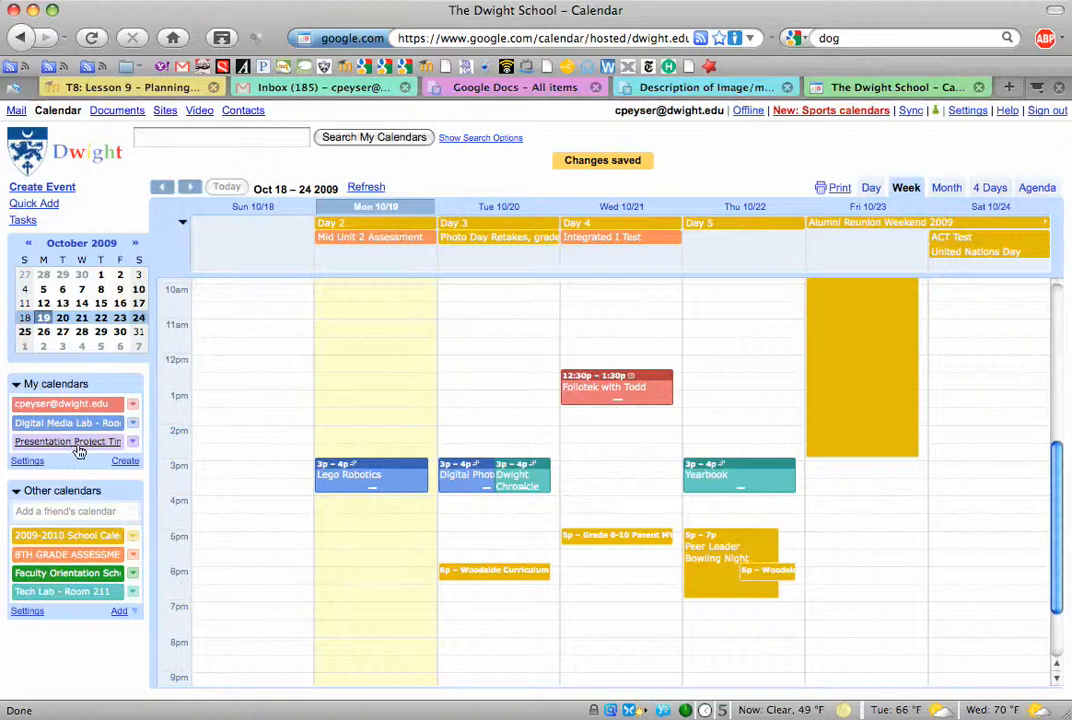
Set the colour of the Presentation Project Timeline calendar to the dusty mauve swatch.
click(134, 442)
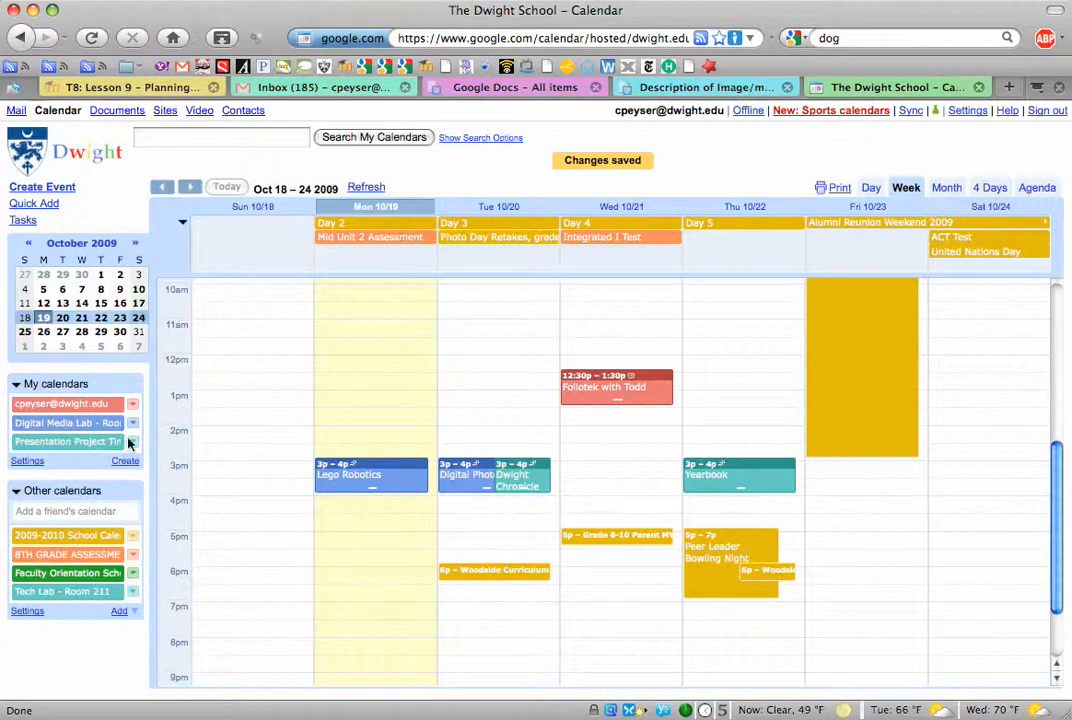
click(131, 442)
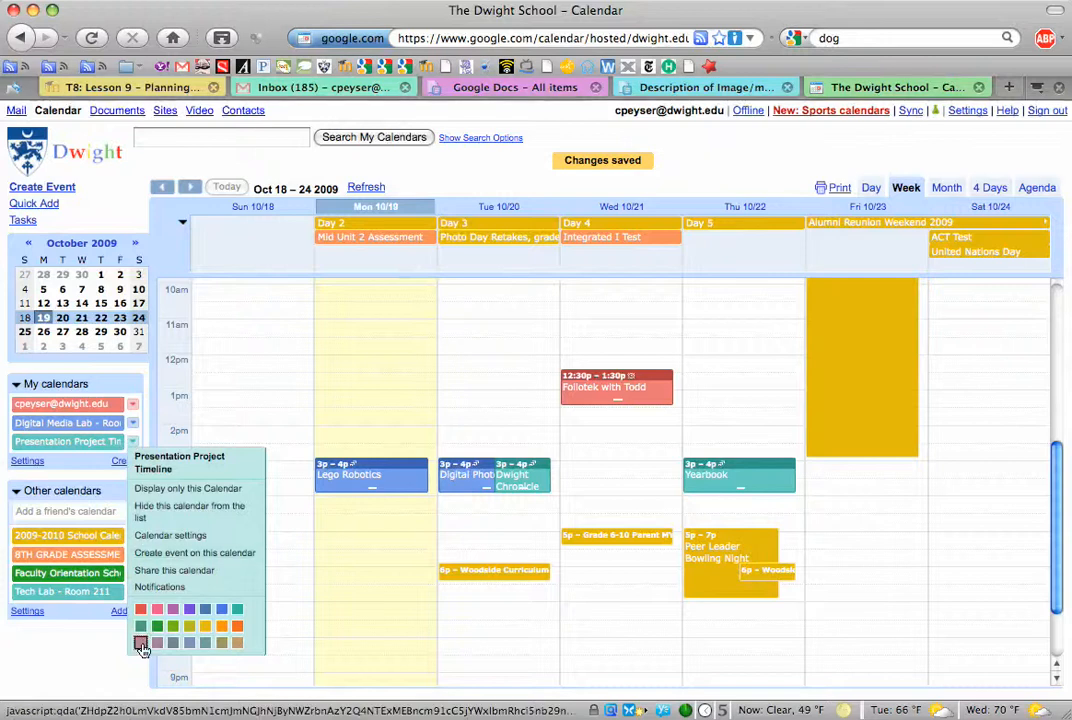
click(141, 643)
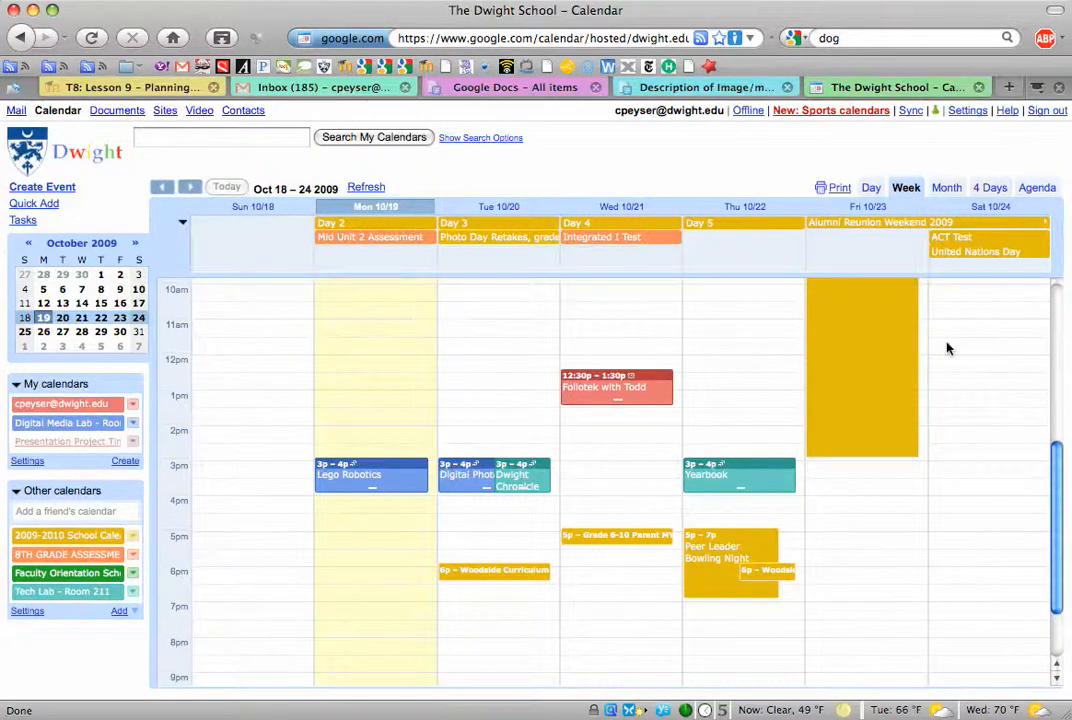
Create the event "finish gathering media" on Thursday, October 22, 12:30pm–1:30pm in the Presentation Project Timeline calendar.
click(715, 381)
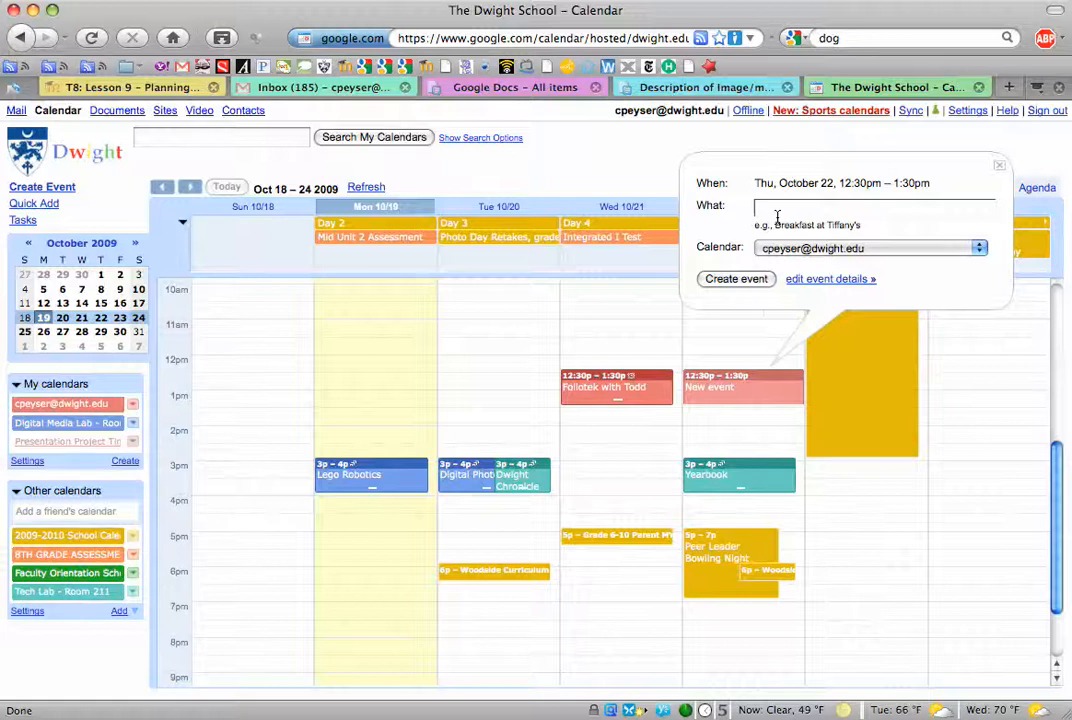
text(finish gathering med)
click(838, 249)
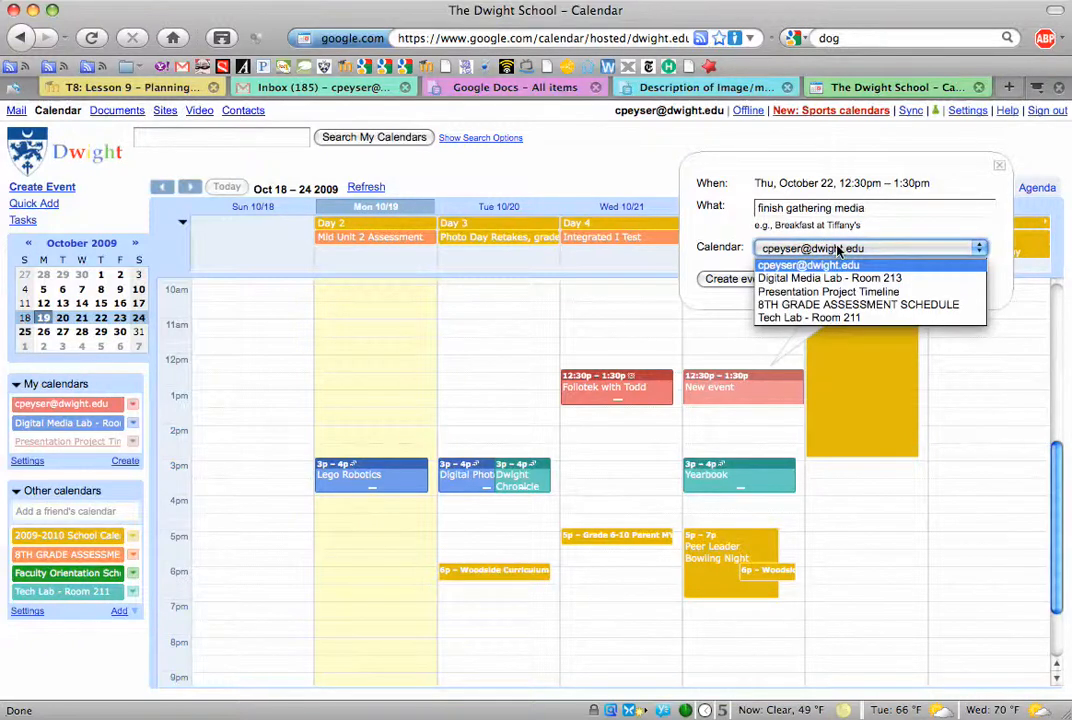
click(843, 292)
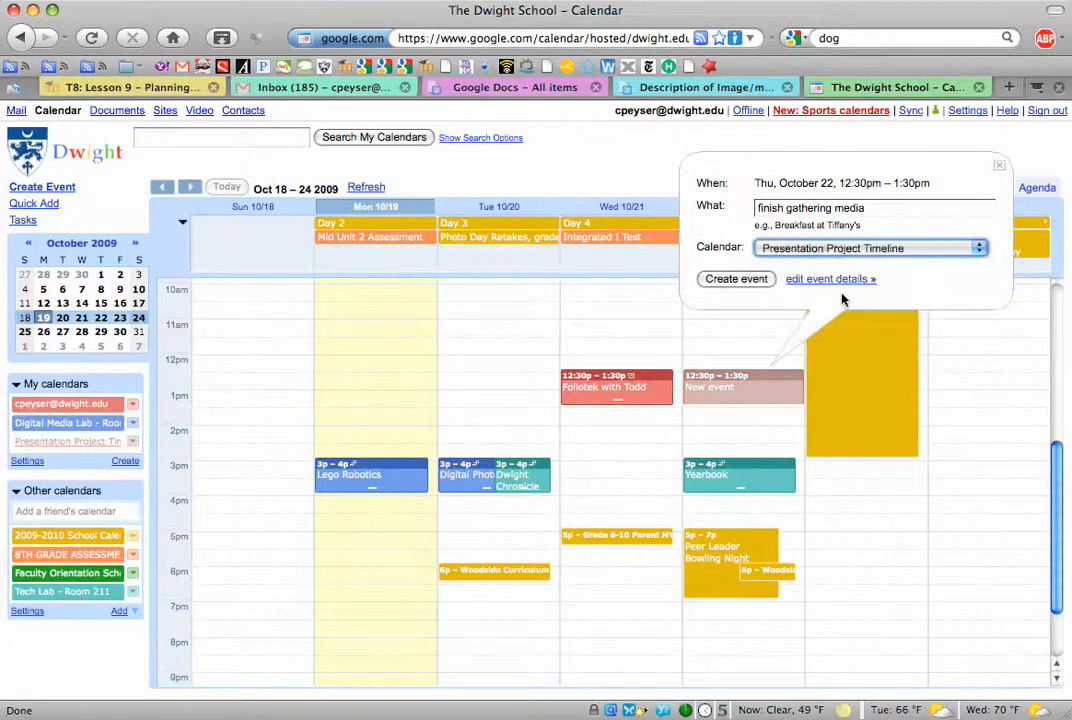
click(738, 280)
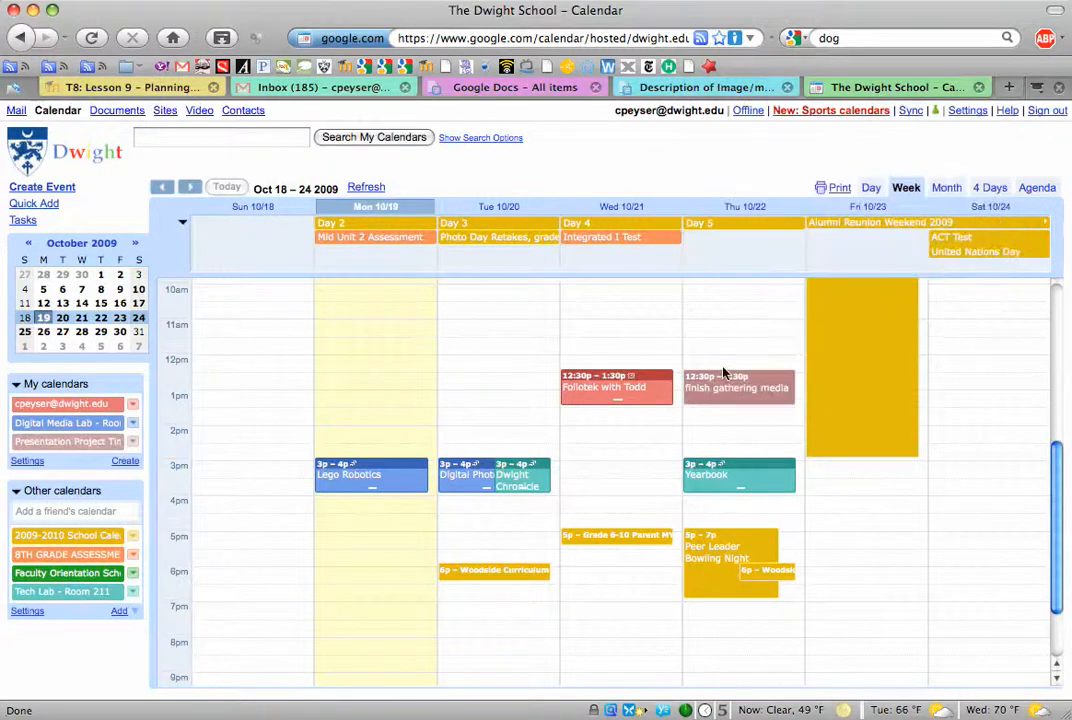